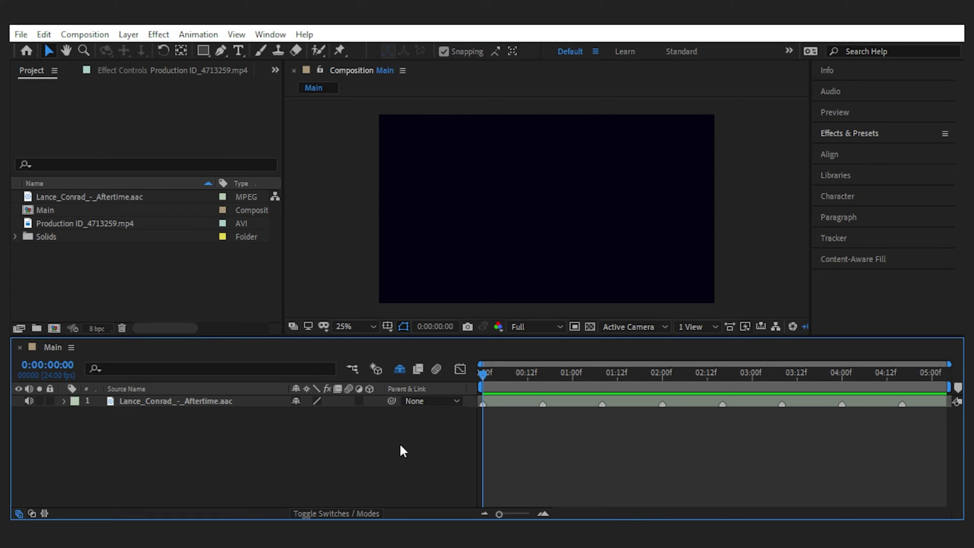
Reveal the audio waveform of the Lance_Conrad_-_Aftertime.aac layer
click(209, 402)
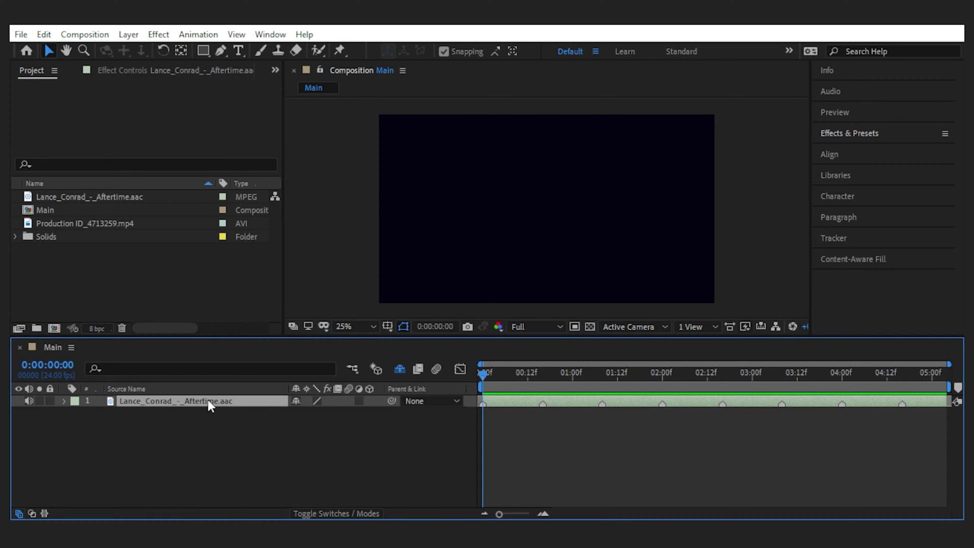
key(l)
key(l)
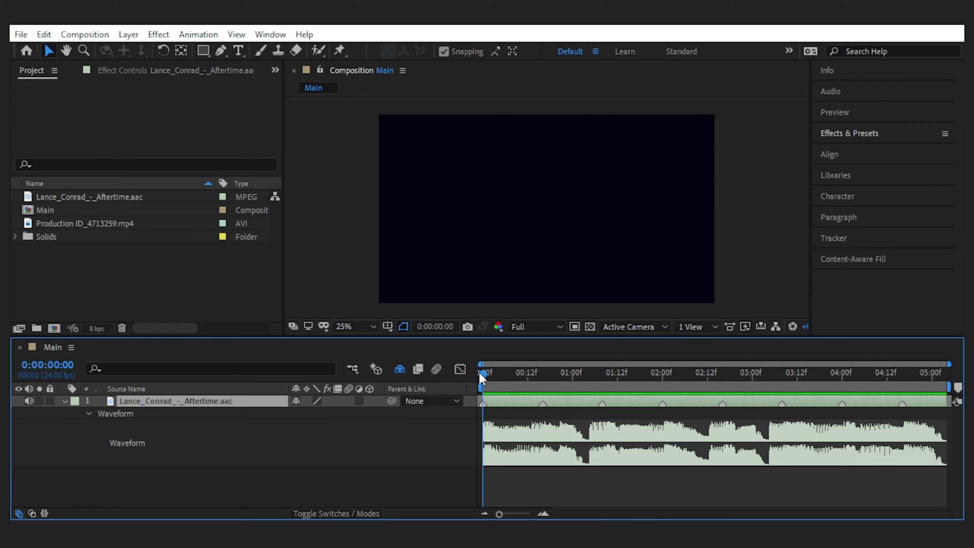
Look up the Add Marker command for the audio layer at 0:00:00:21, and return the playhead to 0:00:00:00
drag(480, 376, 561, 375)
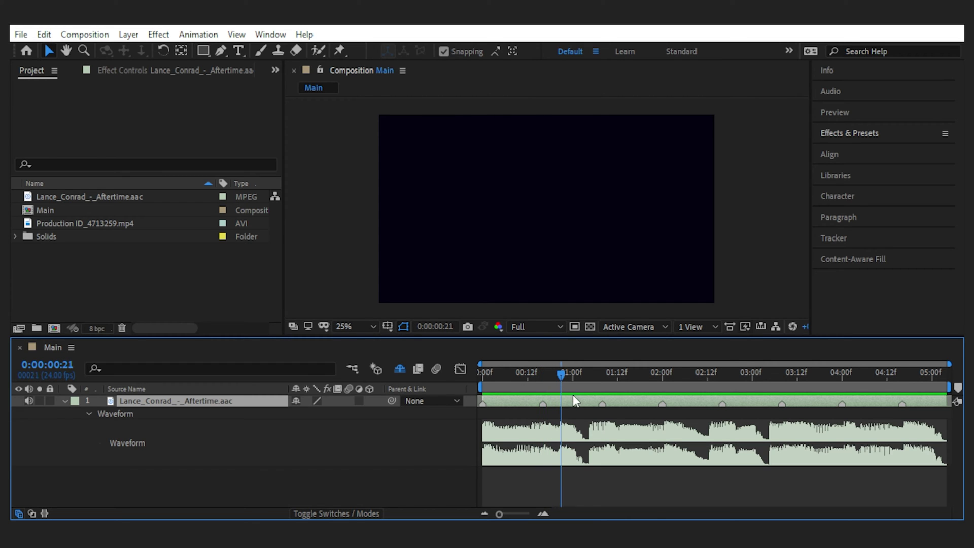
right_click(573, 405)
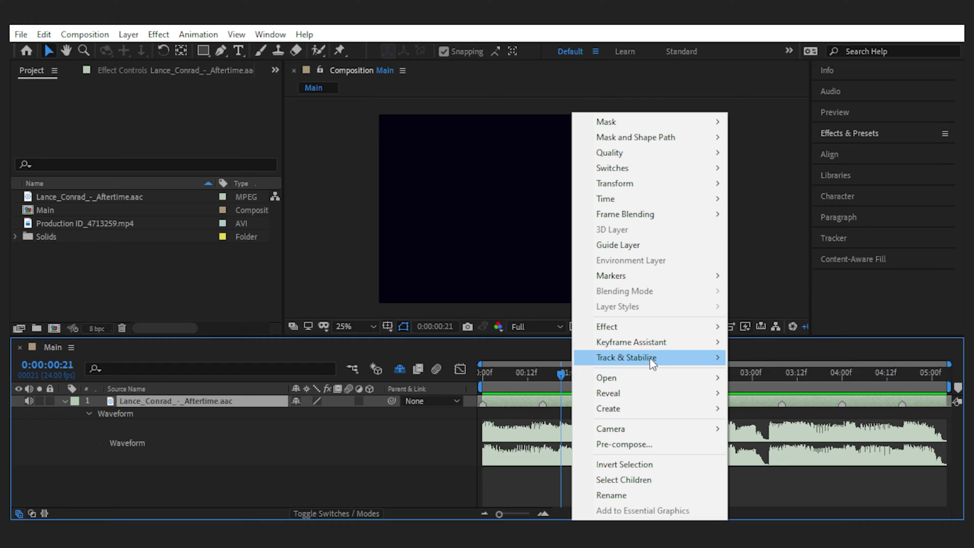
mouse_move(715, 275)
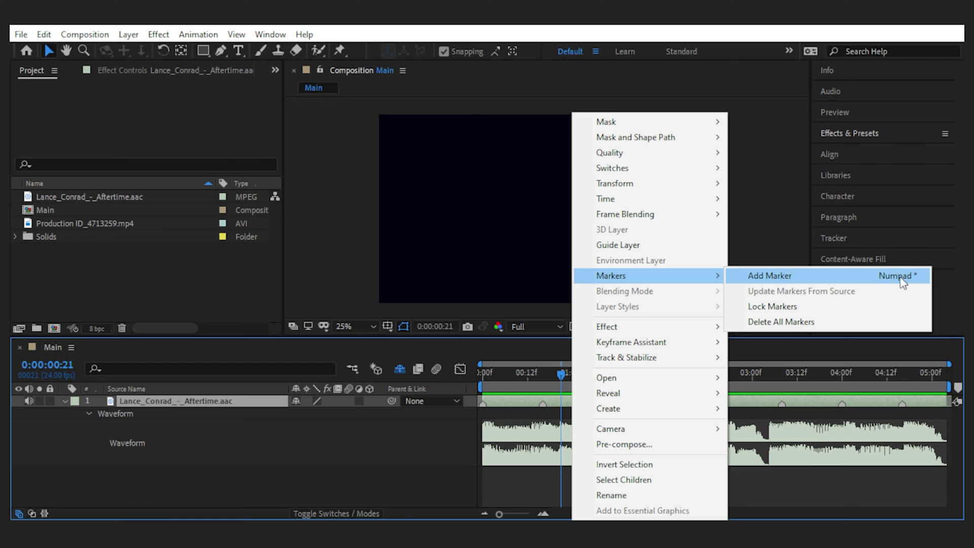
click(560, 375)
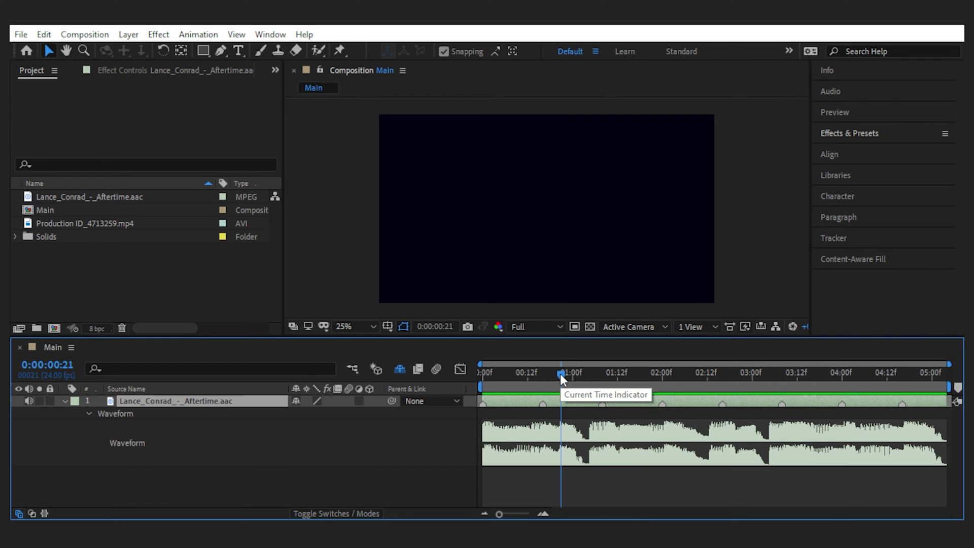
drag(560, 373, 463, 372)
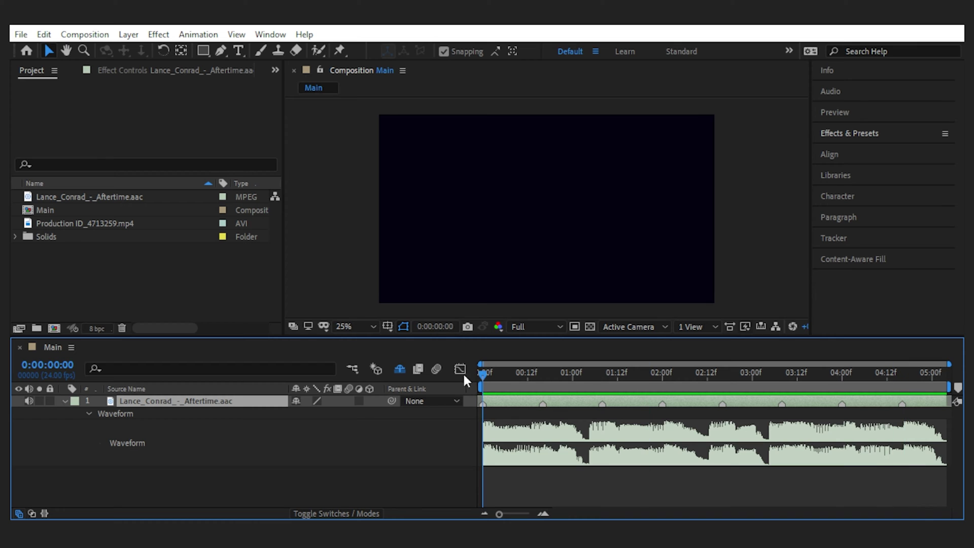
Collapse the audio layer and add Production ID_4713259.mp4 to the Main composition beneath it
click(64, 401)
click(300, 430)
drag(84, 220, 105, 461)
click(403, 445)
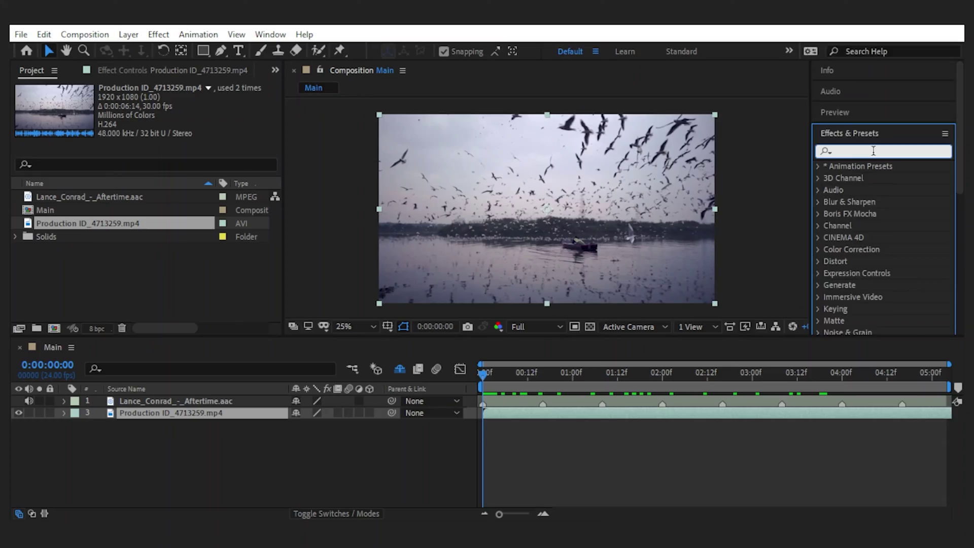
Apply Lumetri Color to the video layer, set its Creative look to Cinestill 50D, and collapse the effect's settings
text(lumetri)
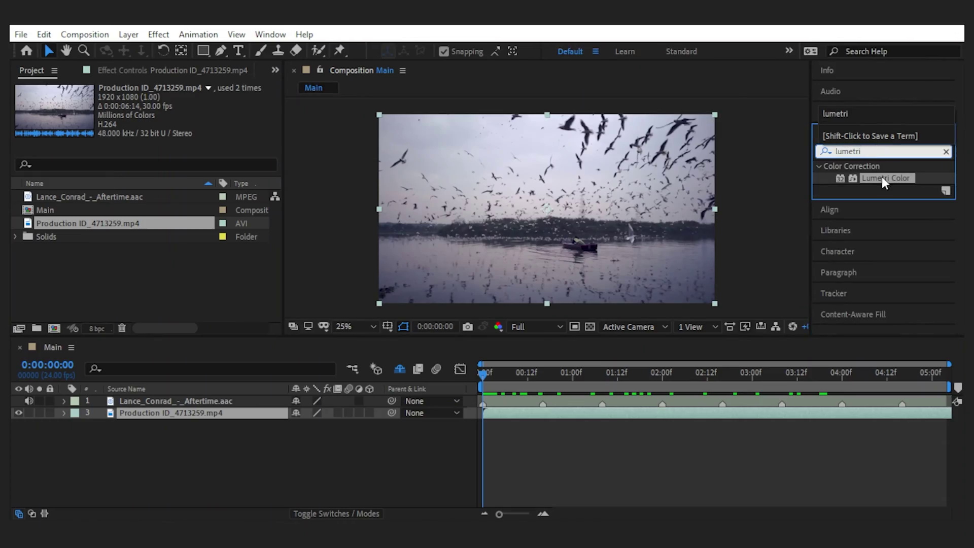
drag(884, 182, 182, 413)
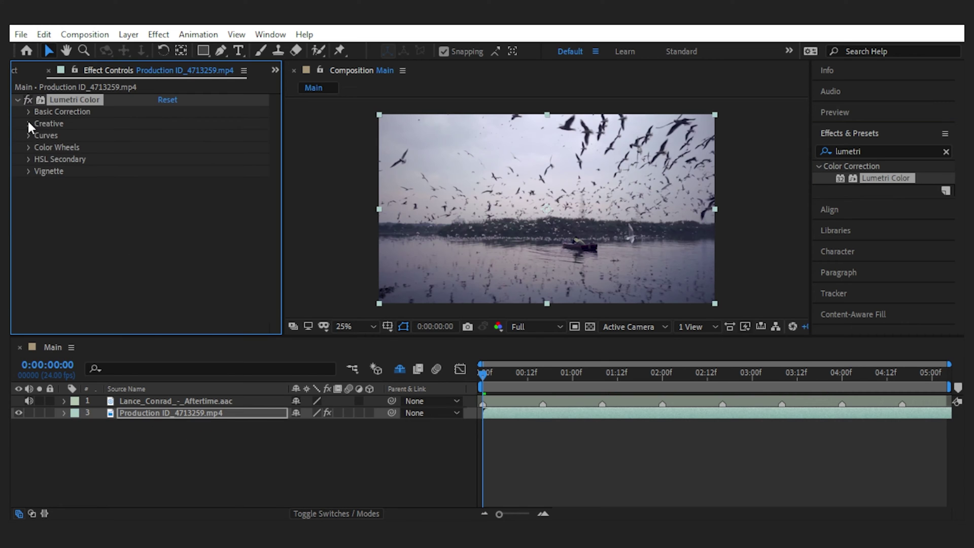
click(28, 123)
click(258, 143)
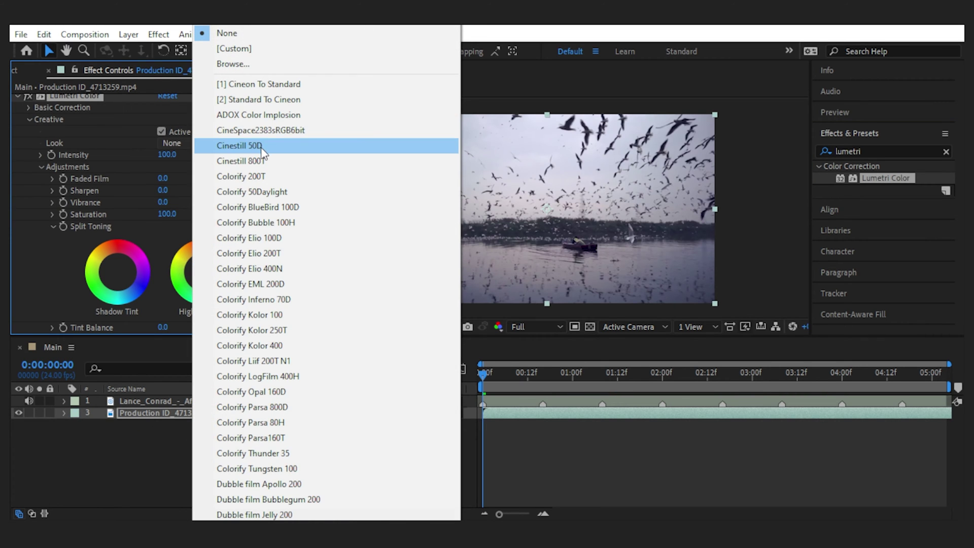
click(262, 148)
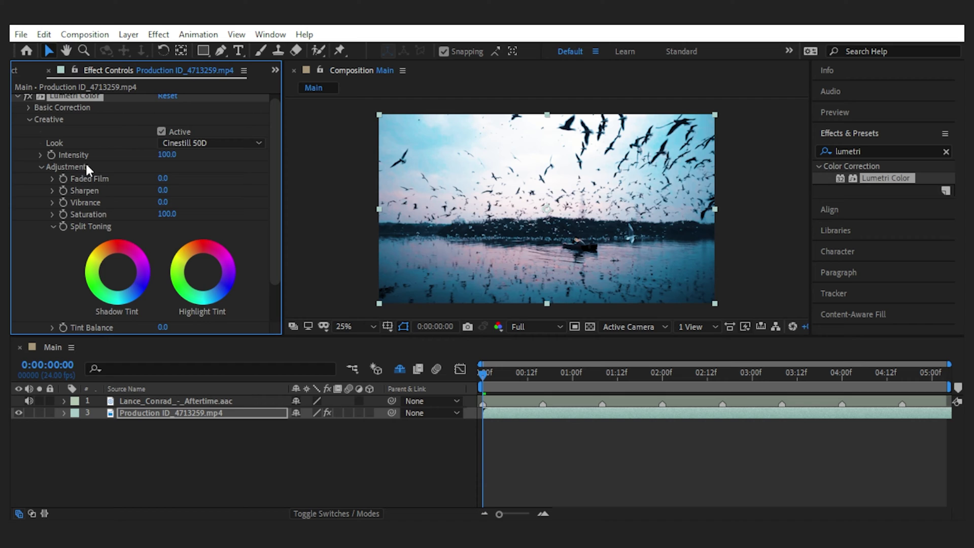
scroll(85, 162, up, 1)
click(16, 100)
scroll(490, 216, up, 2)
scroll(502, 210, down, 2)
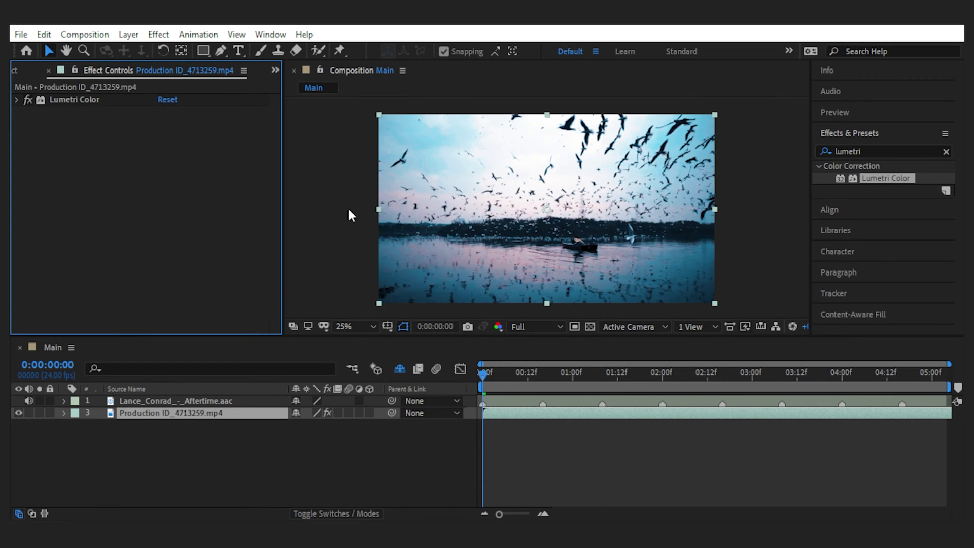
click(370, 456)
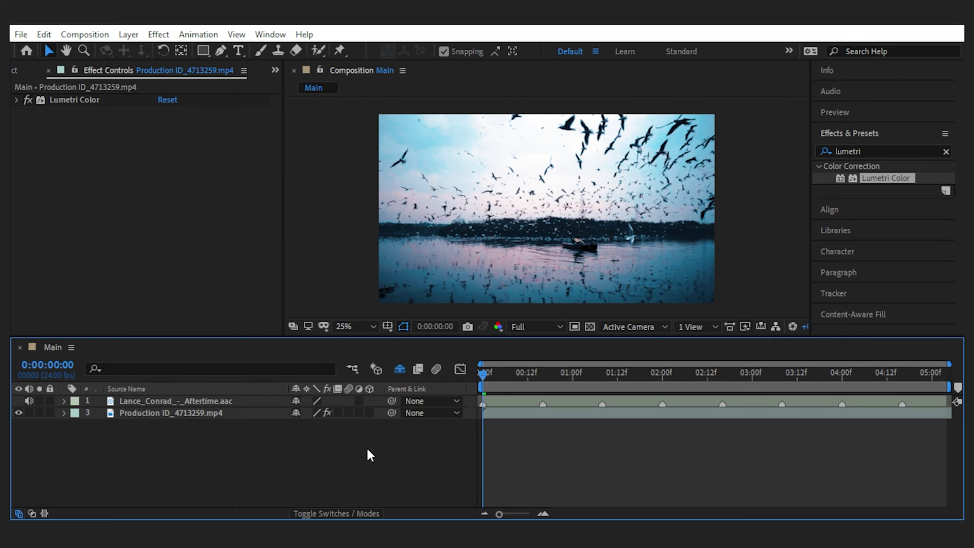
Find the Timewarp effect and apply it to the Production ID_4713259.mp4 layer
drag(871, 152, 824, 151)
text(time)
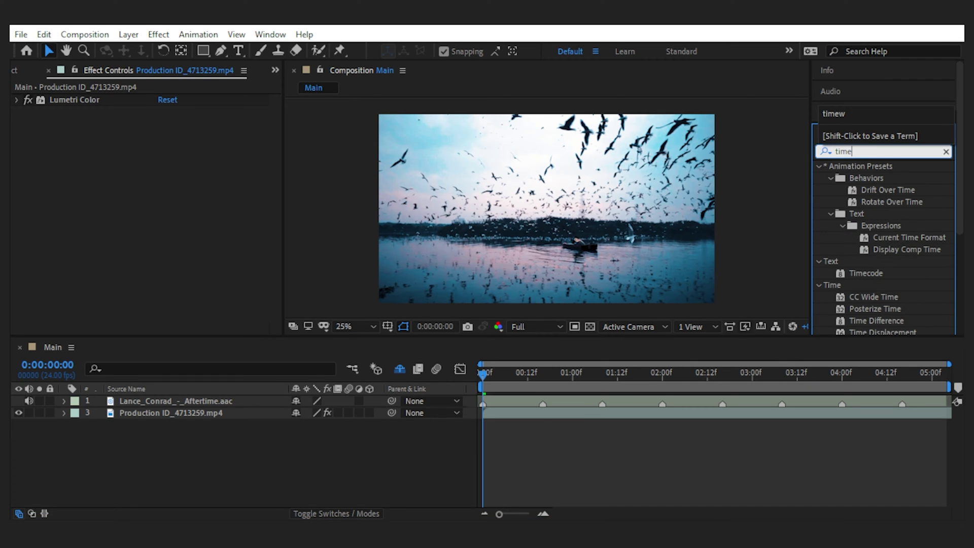
text(w)
drag(867, 179, 153, 415)
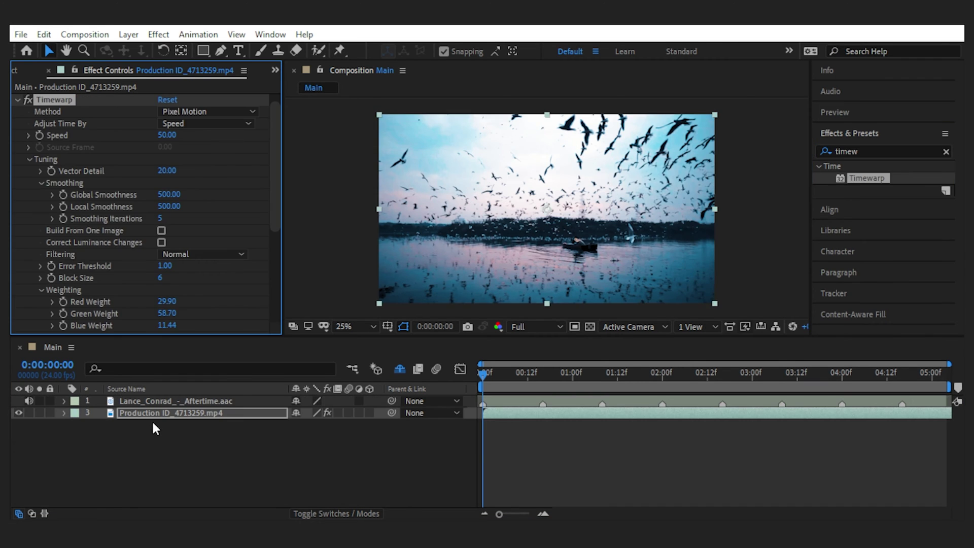
Set the Timewarp Speed to 100, start keyframing it at 0:00:00:00, and reveal the layer's keyframed properties
click(166, 147)
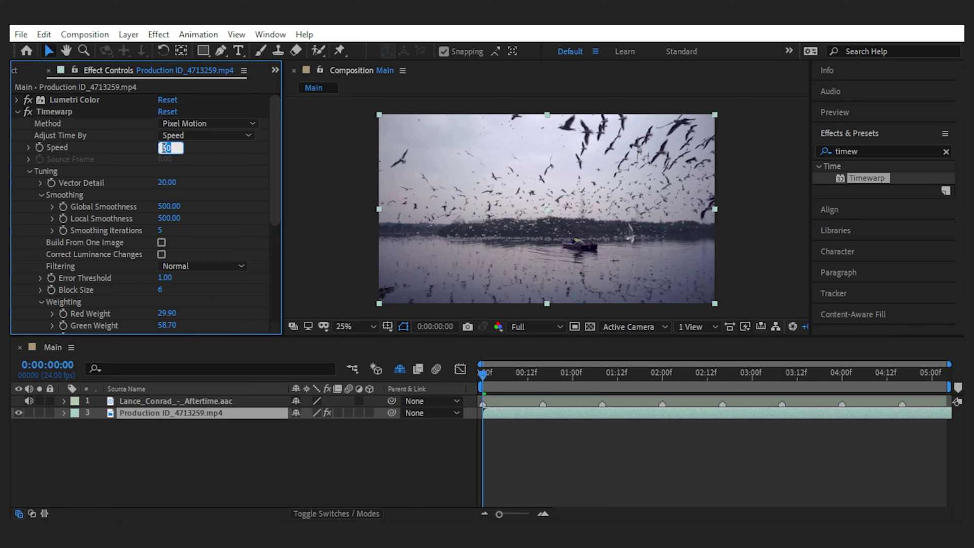
text(100)
key(Return)
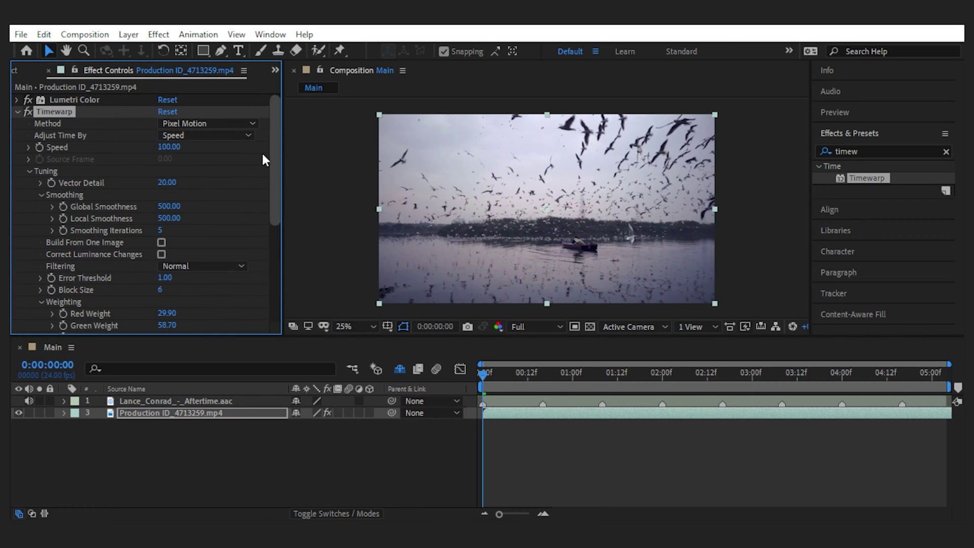
click(40, 148)
click(259, 412)
key(u)
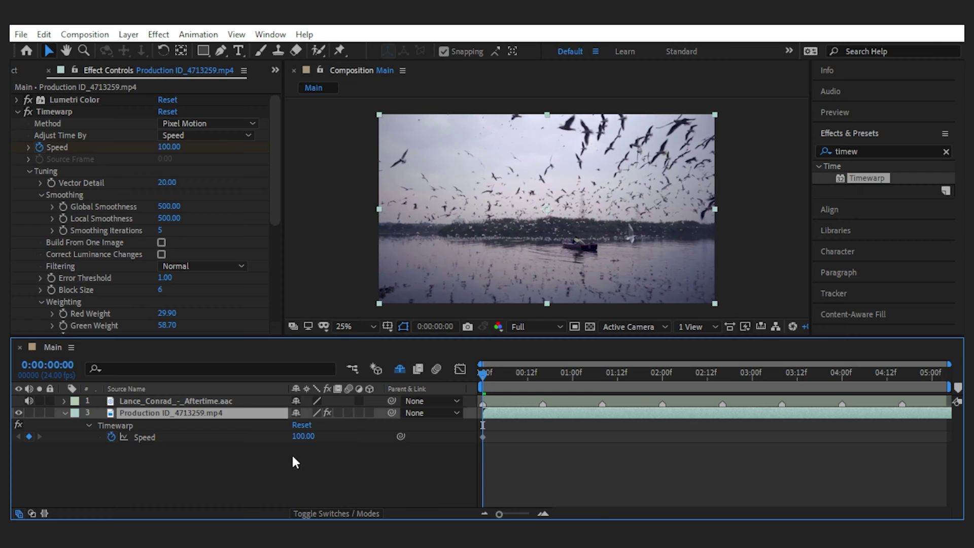
Change the first Timewarp Speed keyframe at 0:00:00:00 to 200
drag(500, 513, 518, 515)
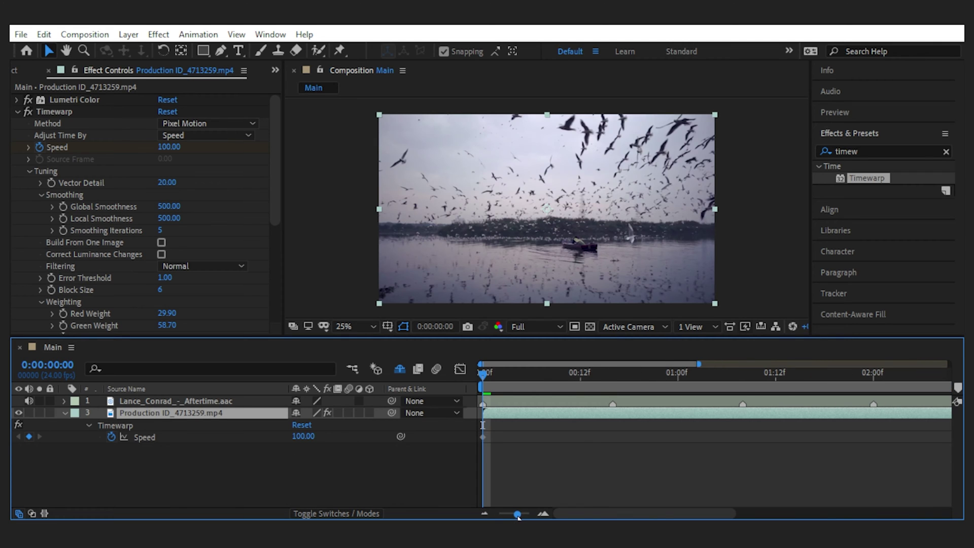
click(482, 437)
text(200)
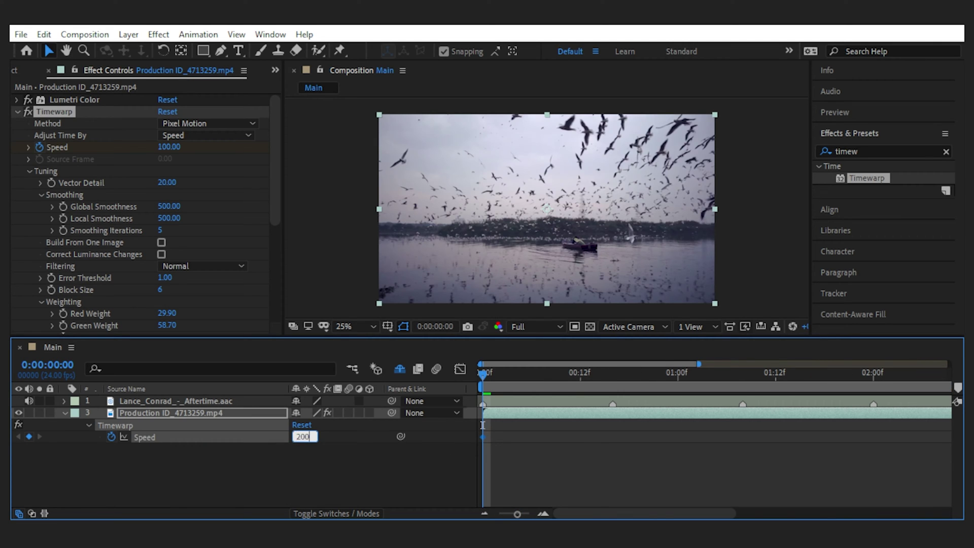
key(Return)
Add Speed keyframes of 200 at the beat markers at 0:00:00:16, 0:00:01:08 and 0:00:02:00
drag(512, 377, 741, 385)
click(29, 437)
click(29, 436)
drag(601, 513, 656, 516)
drag(609, 377, 740, 376)
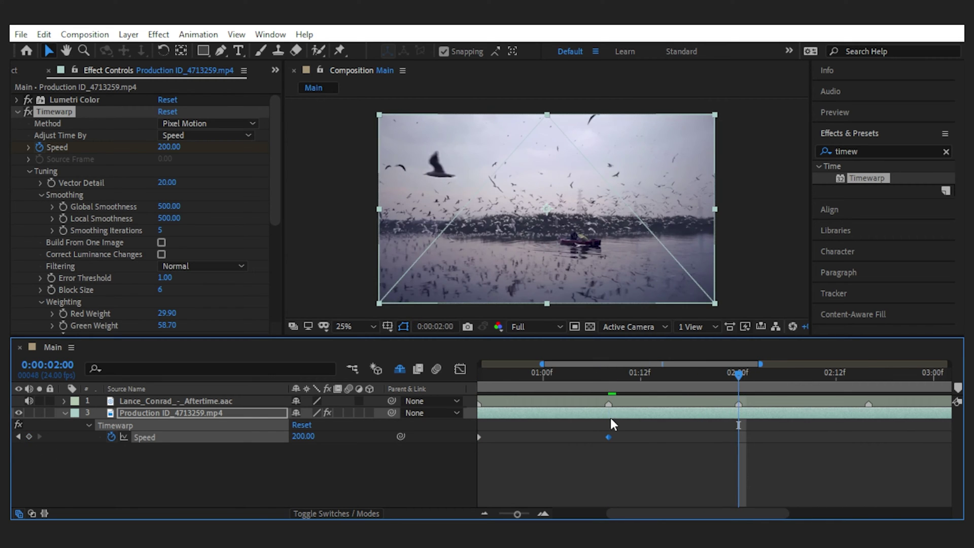
click(29, 437)
Add Speed keyframes of 200 at the remaining beat markers from 0:00:02:16 onward, and return the playhead to the start
drag(703, 516, 795, 517)
click(30, 436)
drag(506, 377, 898, 379)
click(29, 436)
click(29, 436)
drag(802, 515, 872, 515)
drag(720, 378, 849, 379)
click(28, 437)
drag(822, 514, 599, 515)
drag(500, 376, 461, 377)
Collapse the Timewarp settings and move Lumetri Color below Timewarp in the effect order
click(15, 110)
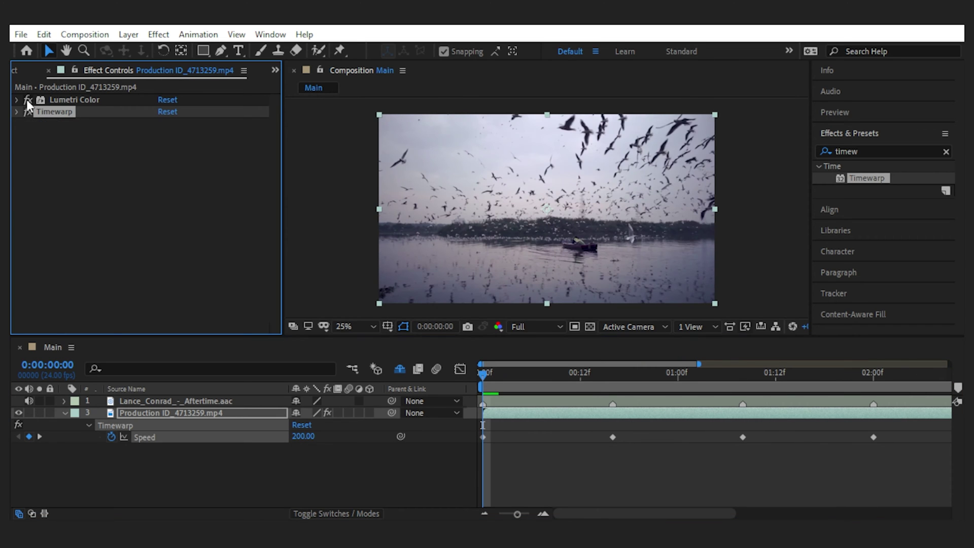
drag(26, 99, 32, 130)
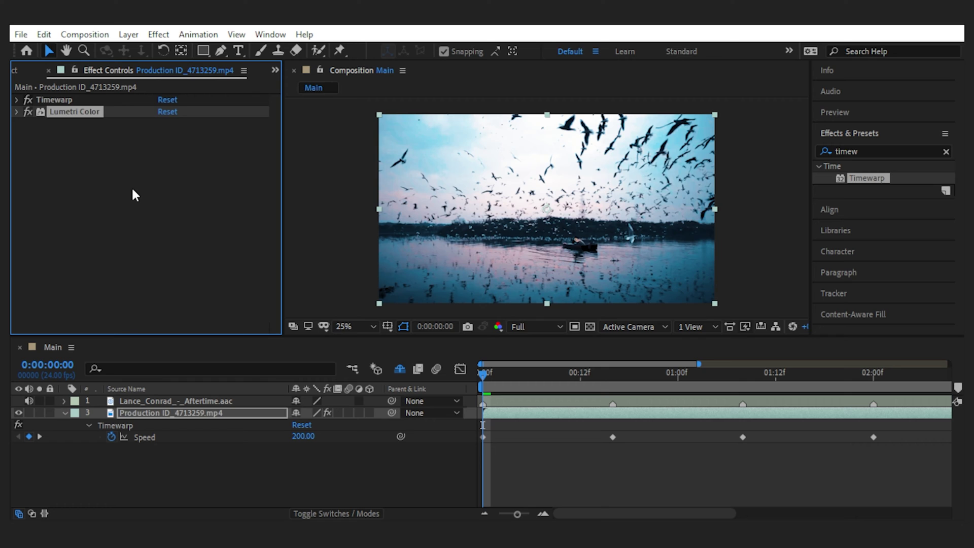
click(130, 190)
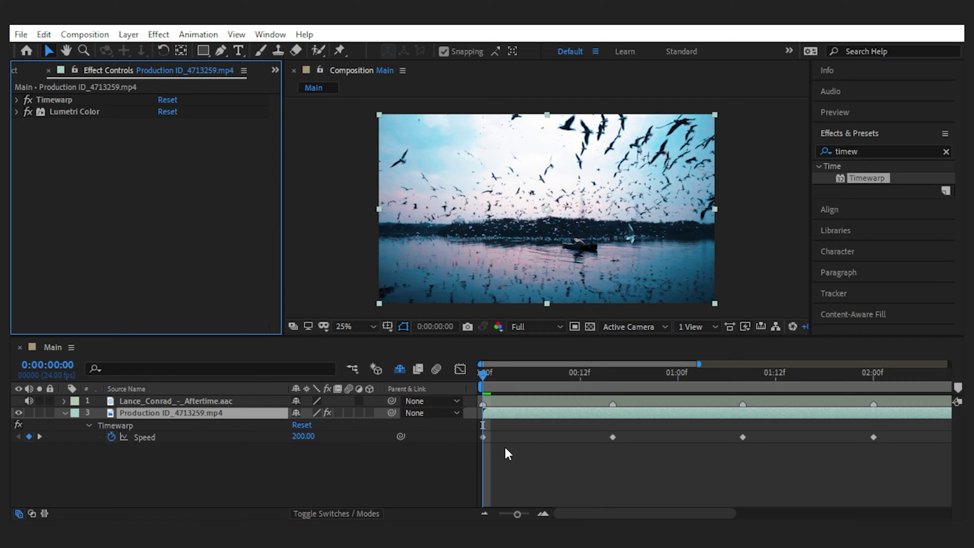
Midway between the beat markers, add Timewarp Speed keyframes of 40 at 0:00:00:08 and 0:00:01:00
drag(484, 375, 551, 383)
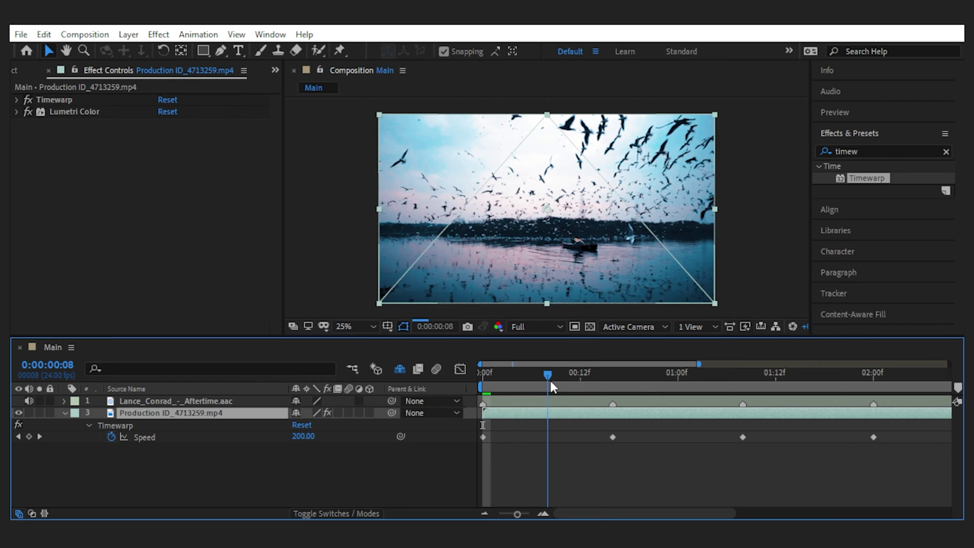
click(303, 436)
text(40)
key(Return)
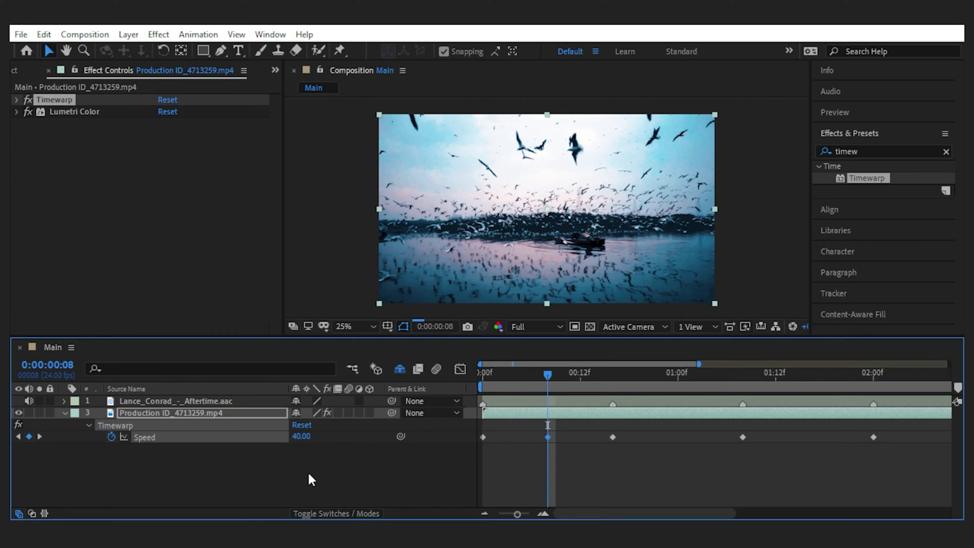
drag(549, 373, 681, 382)
click(303, 436)
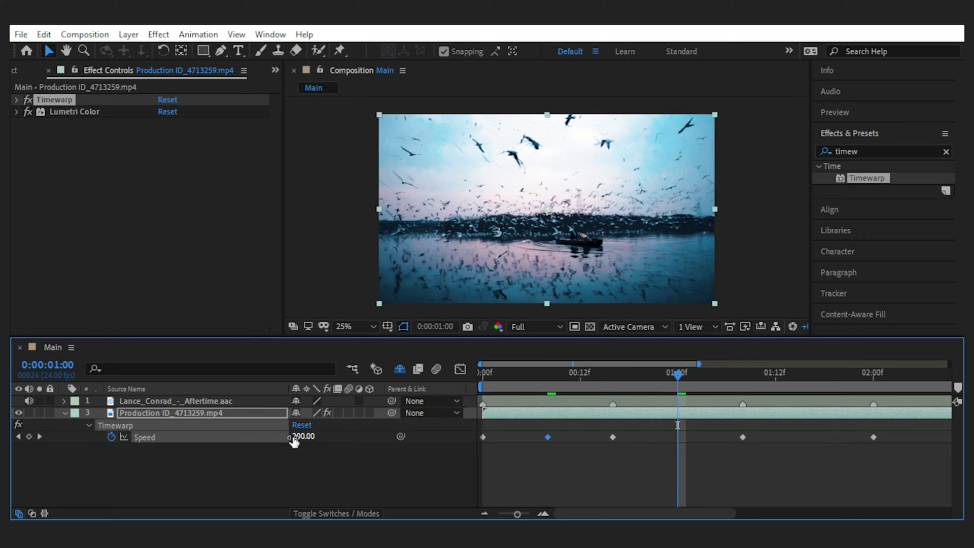
text(40)
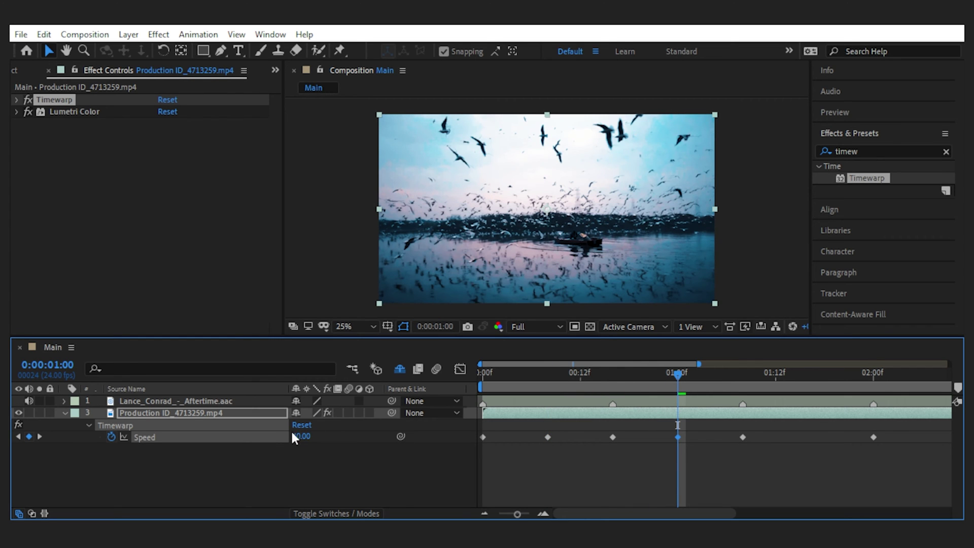
Show the project's item list and narrow it to give the composition view more room
click(11, 71)
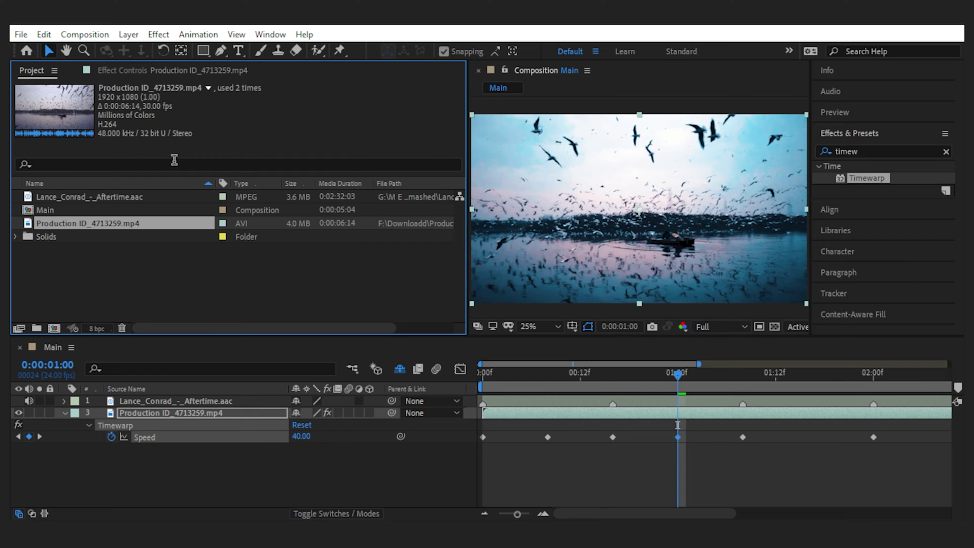
drag(466, 261, 258, 261)
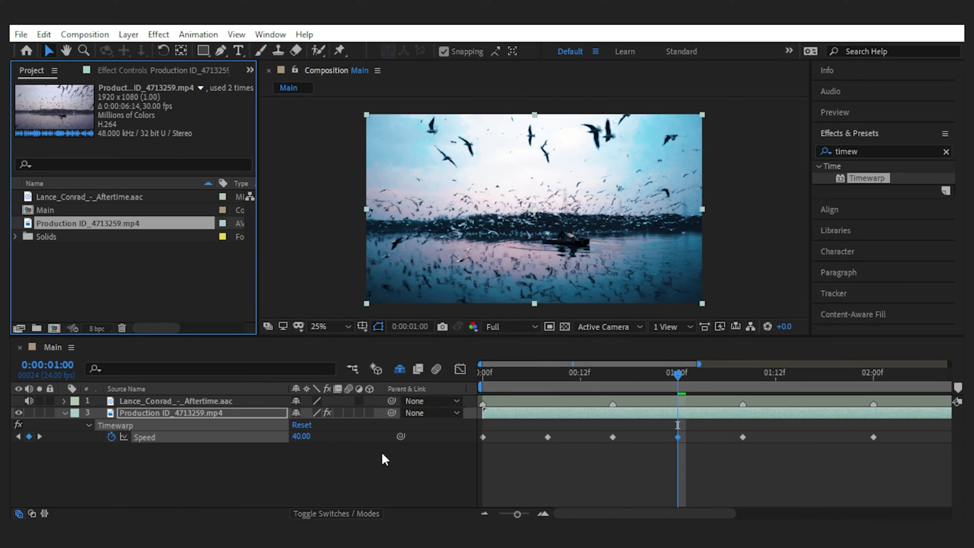
Add Timewarp Speed keyframes between the beat markers at 0:00:01:16 and 0:00:02:08, setting the one at 0:00:02:08 to 40
drag(585, 514, 638, 515)
drag(543, 364, 570, 363)
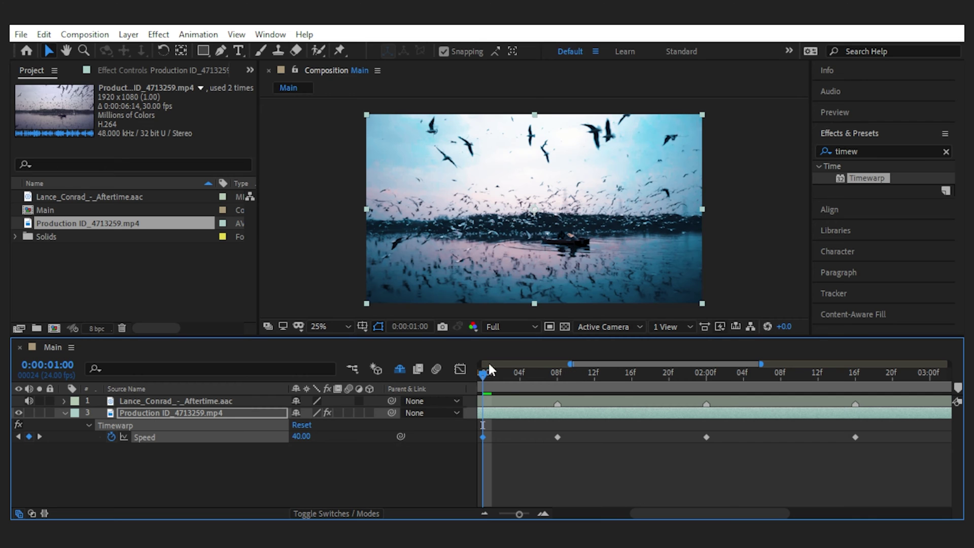
drag(488, 370, 781, 379)
click(302, 436)
text(400)
key(Return)
click(303, 437)
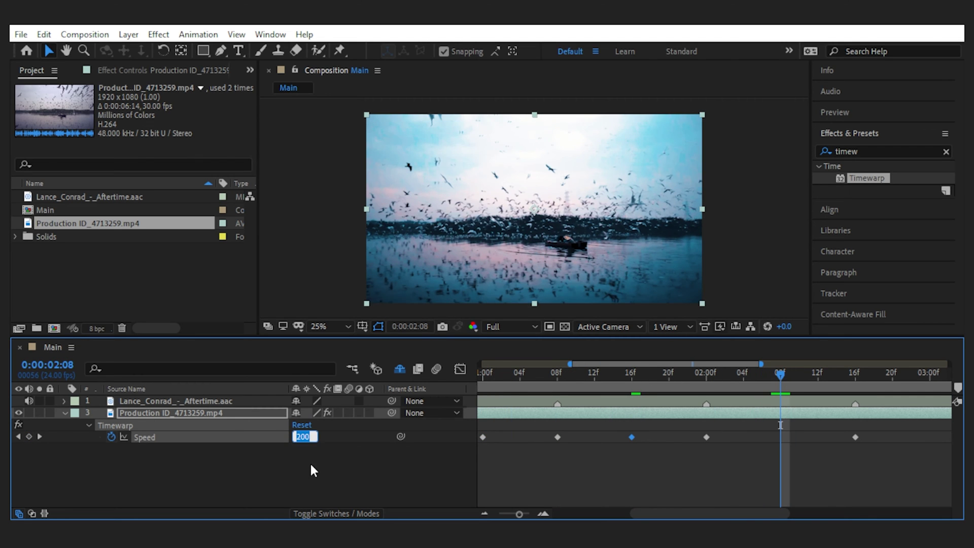
text(40)
key(Return)
Add a Timewarp Speed keyframe of 40 at 0:00:03:00, midway between the beat markers
drag(762, 514, 832, 515)
click(728, 376)
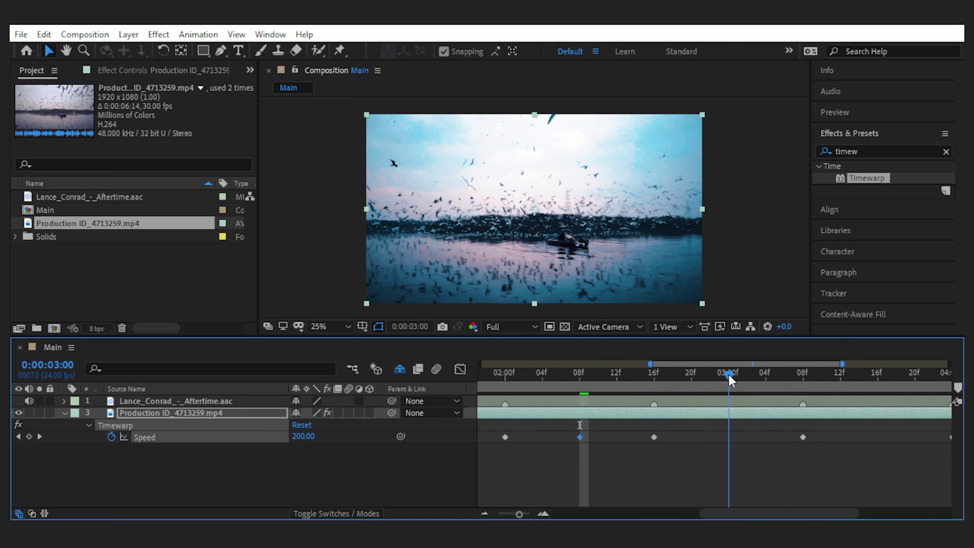
click(297, 436)
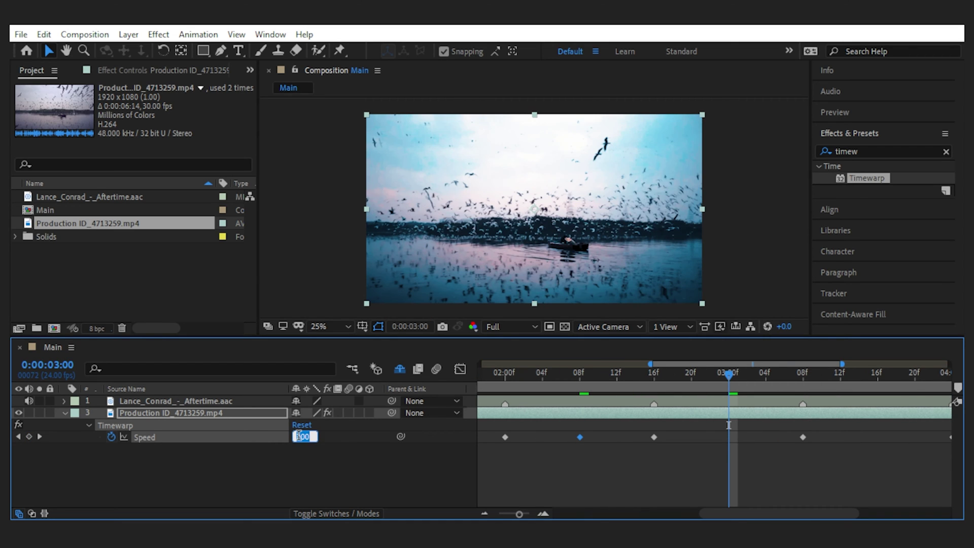
text(40.)
key(Return)
Add a Timewarp Speed keyframe of 200 at 0:00:00:07, one frame before the first slow keyframe
mouse_move(726, 373)
mouse_down()
mouse_move(655, 377)
mouse_move(802, 386)
mouse_move(719, 379)
mouse_up()
drag(739, 513, 589, 513)
click(486, 375)
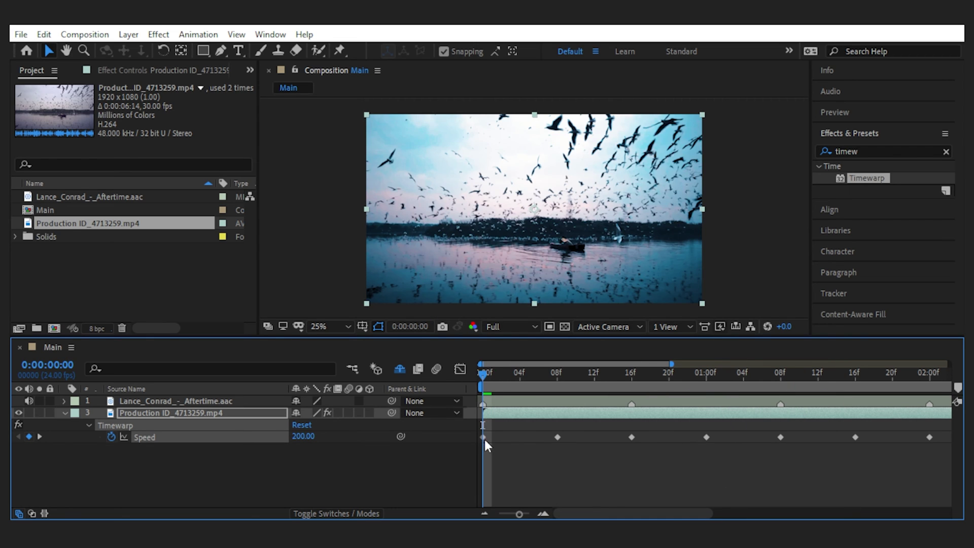
click(558, 378)
key(Page_Up)
click(303, 436)
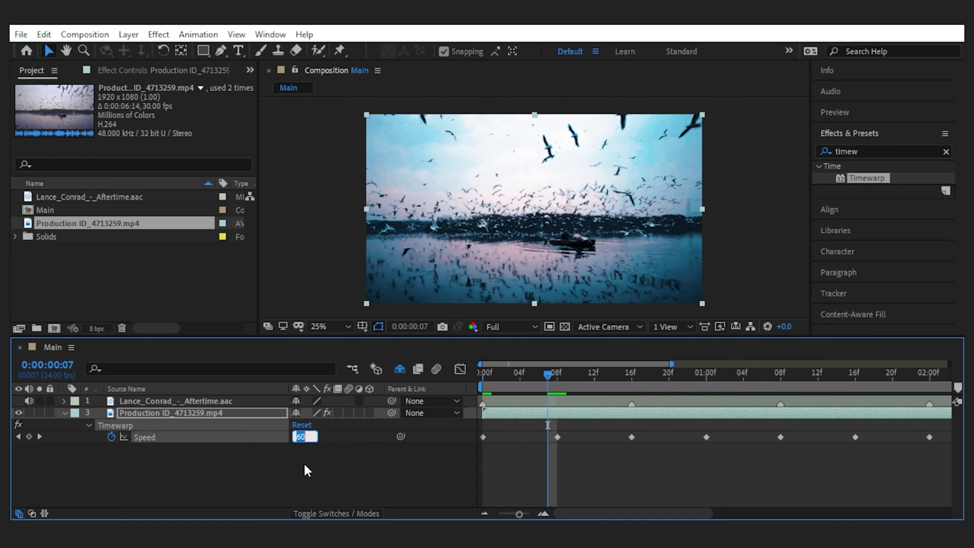
text(200)
key(Return)
Add Timewarp Speed keyframes one frame before the existing ones: 40 at 0:00:00:15, 200 at 0:00:00:23 and 40 at 0:00:01:07
drag(546, 374, 772, 375)
click(303, 437)
text(60)
key(Return)
click(303, 437)
text(200)
key(Return)
click(303, 436)
text(60)
key(Return)
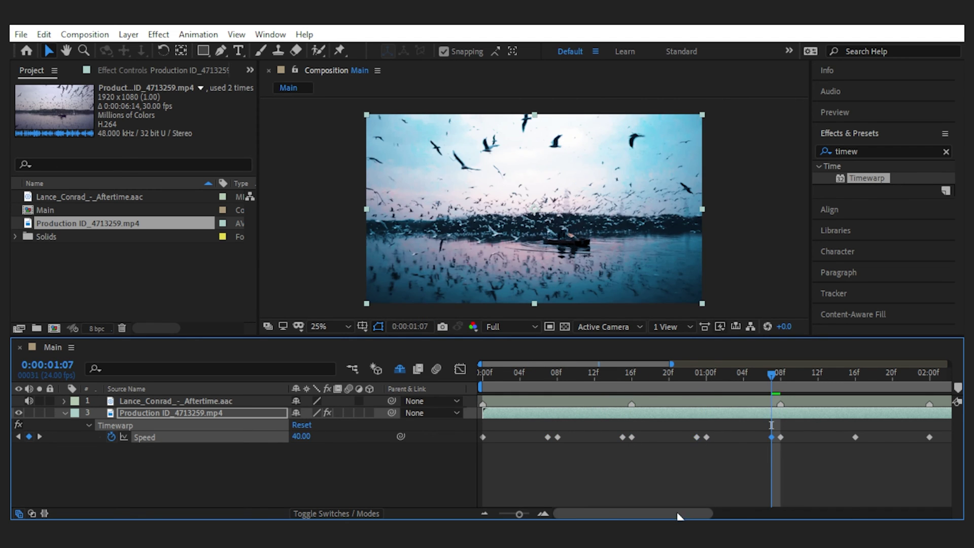
Add Timewarp Speed keyframes of 200 at 0:00:01:15 and 40 at 0:00:01:23
drag(679, 515, 747, 514)
drag(628, 377, 873, 379)
click(303, 436)
text(200)
key(Return)
click(303, 436)
text(40)
key(Return)
Add Timewarp Speed keyframes of 200 at 0:00:02:07 and 40 at 0:00:02:15
click(303, 436)
text(200)
key(Return)
click(303, 437)
text(40)
key(Return)
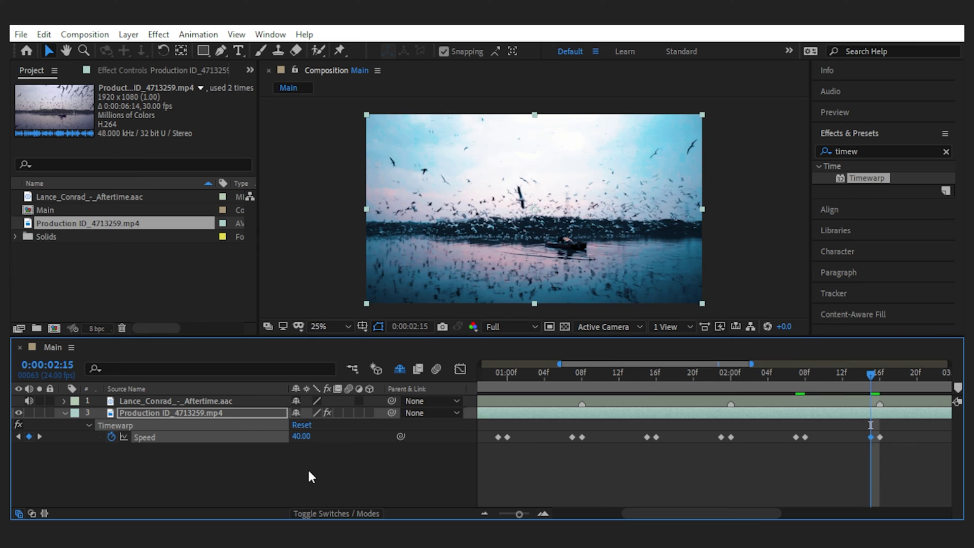
Add Timewarp Speed keyframes of 200 at 0:00:02:23 and 40 at 0:00:03:07
drag(702, 514, 796, 514)
drag(609, 375, 829, 386)
click(303, 436)
text(200)
key(Return)
click(303, 437)
text(4)
Add a Timewarp Speed keyframe of 40 at 0:00:03:16, midway between the beat markers
click(302, 438)
text(40)
key(Return)
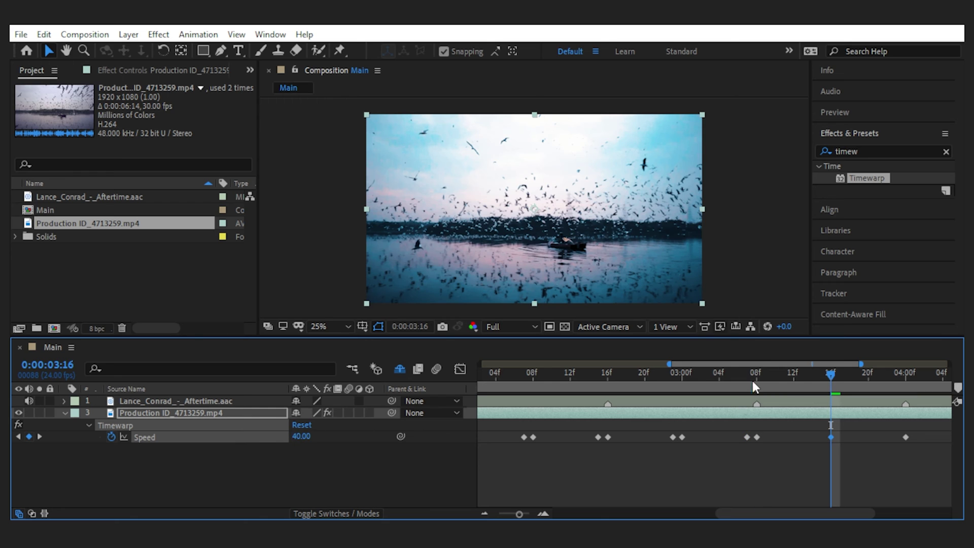
Add Timewarp Speed keyframes of 200 at 0:00:03:15 and 40 at 0:00:03:23
drag(754, 380, 898, 383)
click(301, 436)
text(200)
key(Return)
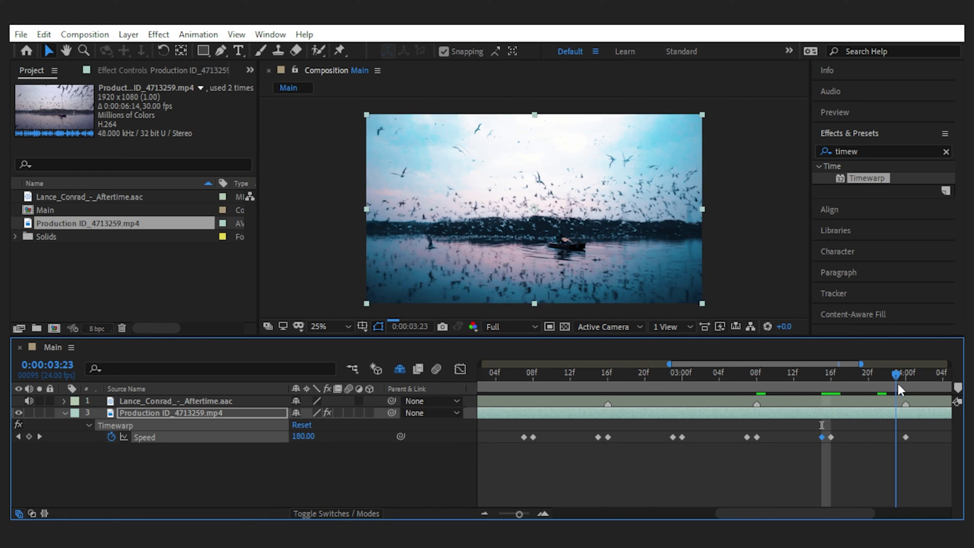
click(301, 437)
text(40)
key(Return)
Add Timewarp Speed keyframes of 40 at 0:00:04:08 and 200 one frame earlier at 0:00:04:07
drag(848, 515, 924, 514)
click(760, 376)
click(302, 437)
text(40)
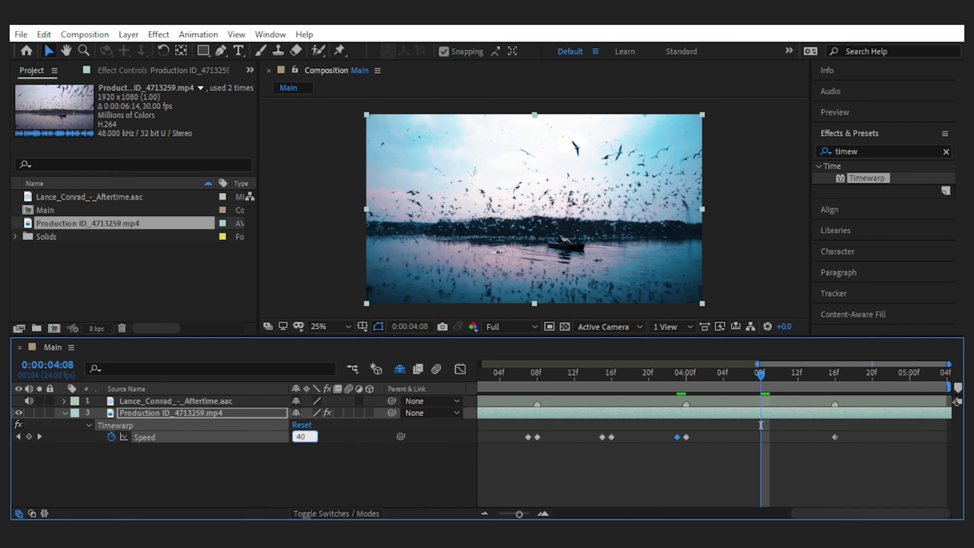
key(Return)
key(Page_Up)
click(302, 436)
text(200)
key(Return)
Add a Timewarp Speed keyframe of 40 at 0:00:04:15, one frame before the last beat marker
drag(754, 374, 827, 377)
click(303, 437)
text(40)
key(Return)
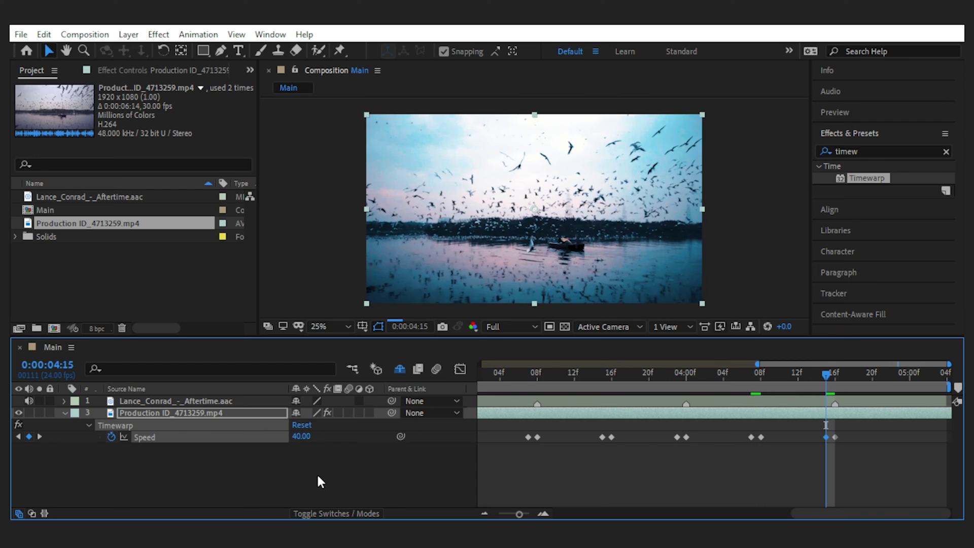
Return to the start of the composition, deselect everything and preview the speed ramp in an enlarged view
drag(902, 513, 650, 513)
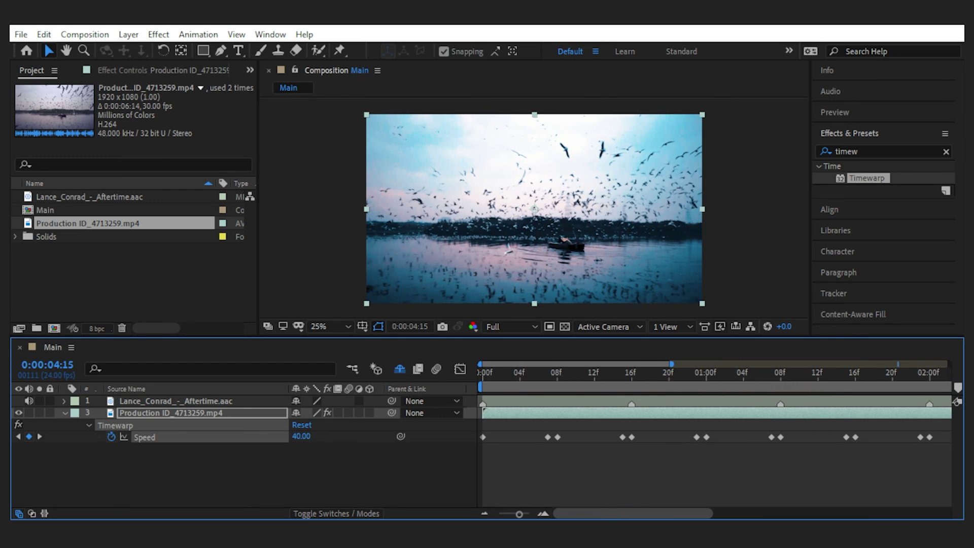
drag(491, 373, 418, 392)
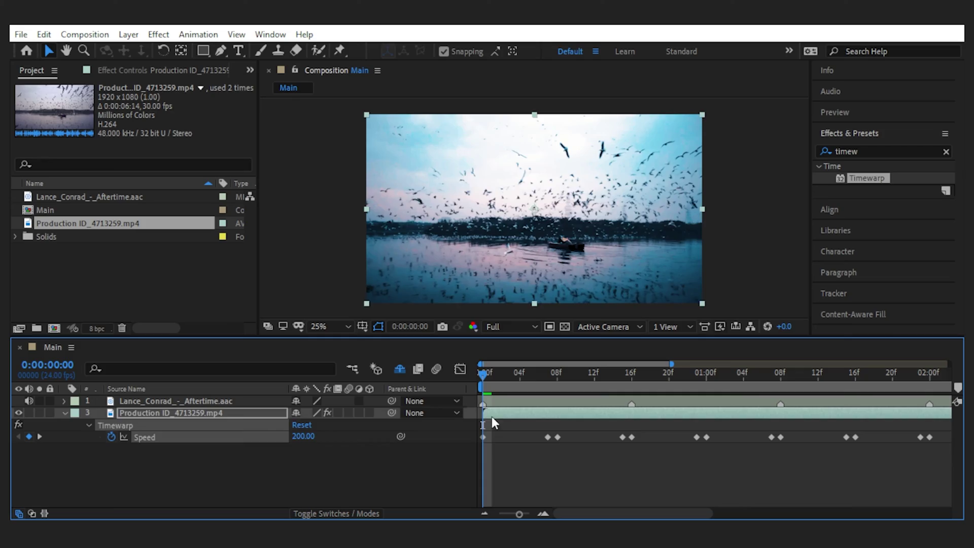
key(ctrl+shift+a)
key(grave)
key(space)
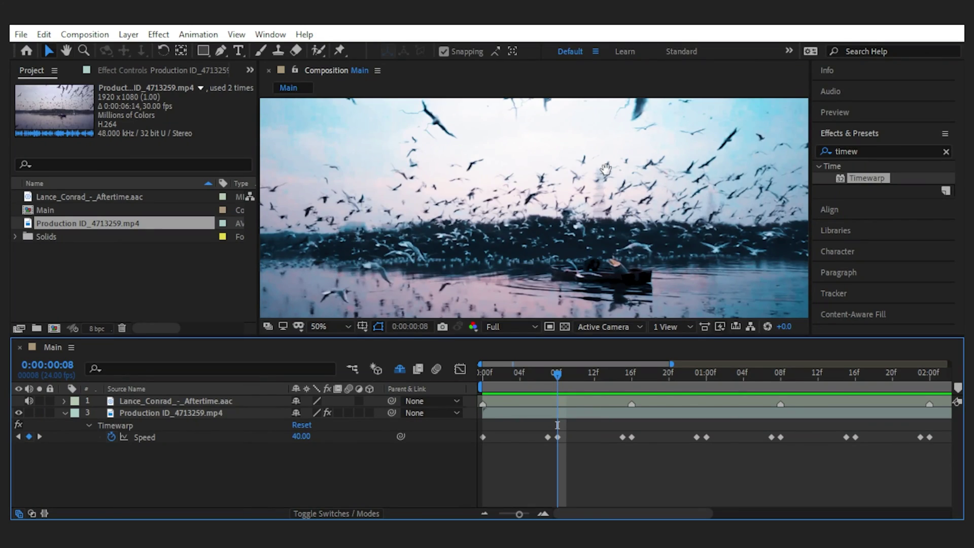
Examine the birds in the enlarged frame at 0:00:00:08, then set the composition view to Fit up to 100%
drag(607, 169, 633, 219)
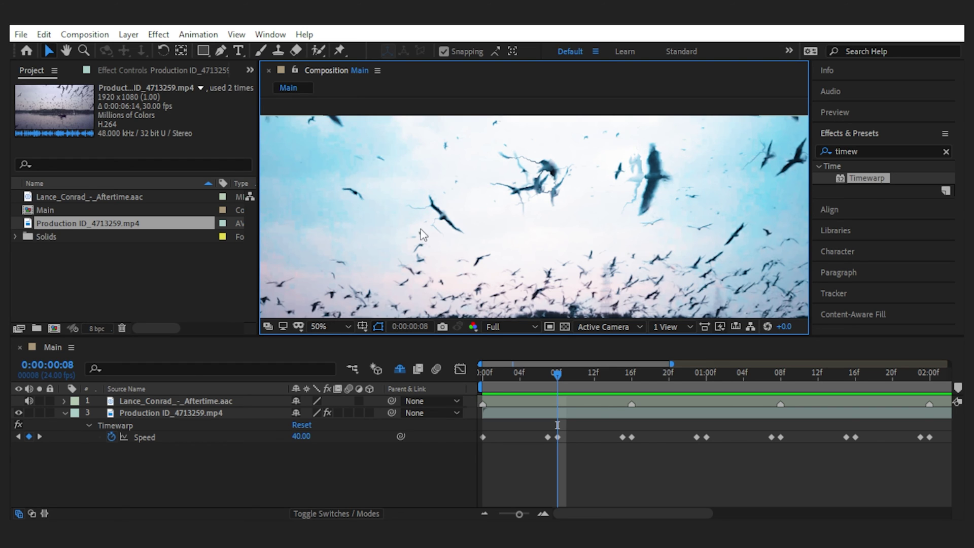
scroll(457, 236, down, 2)
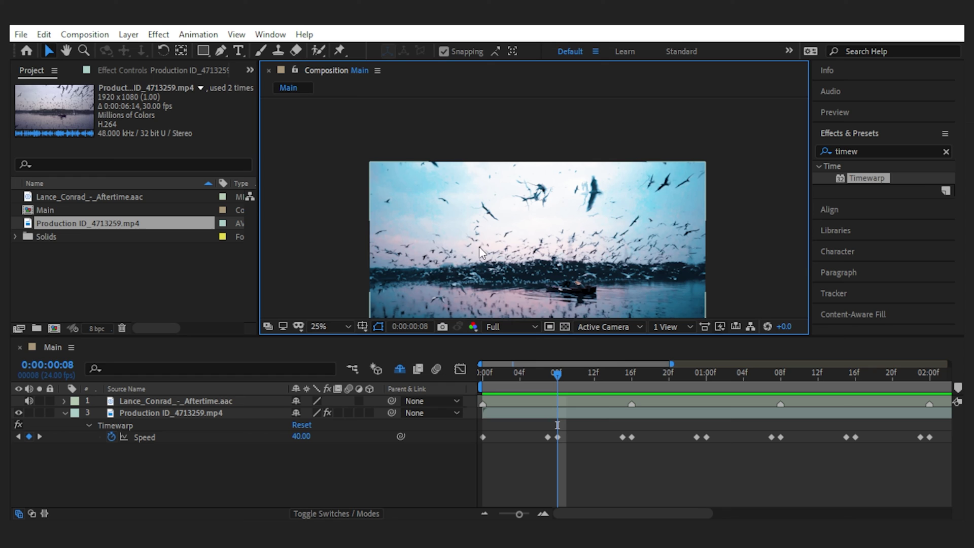
click(349, 326)
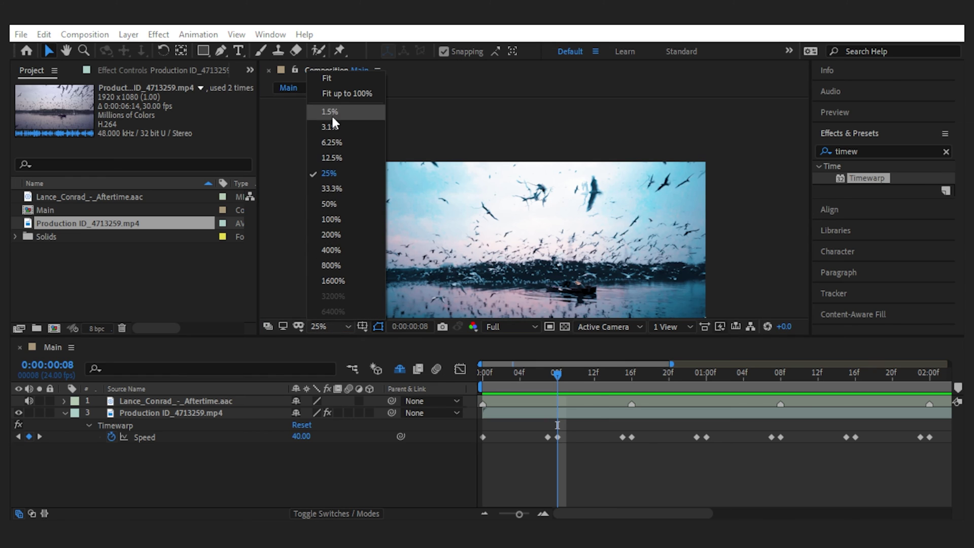
click(341, 95)
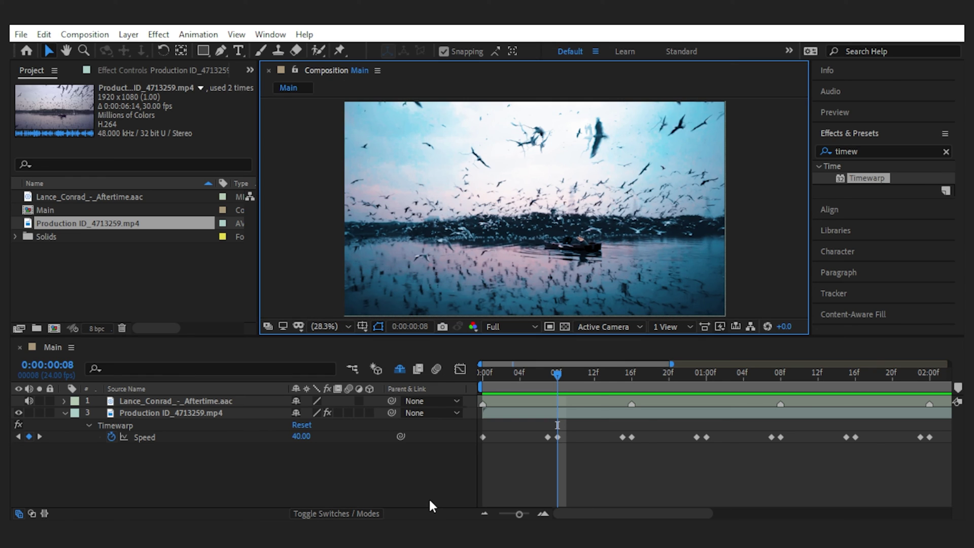